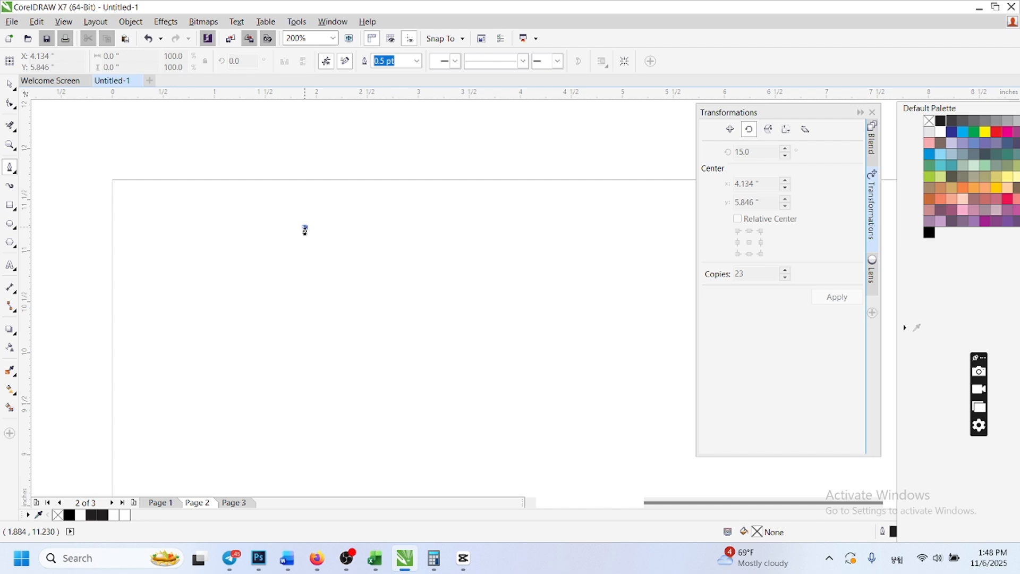
Step: Draw a vertical straight line about 1.54 in long near the upper part of page 2
double_click(304, 228)
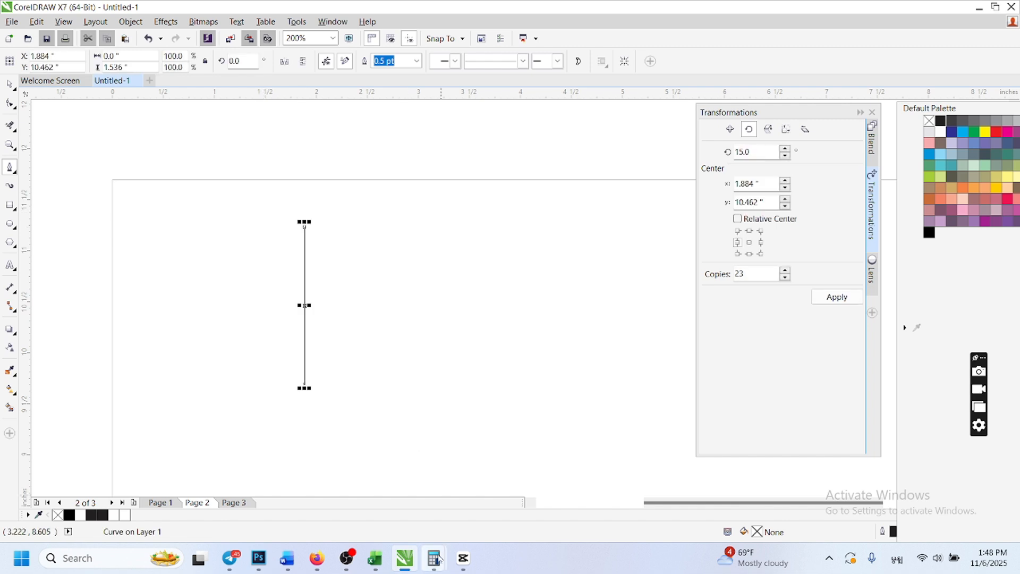
Step: Switch to Calculator, divide 360 by 24, and return to the CorelDRAW drawing
mouse_move(439, 557)
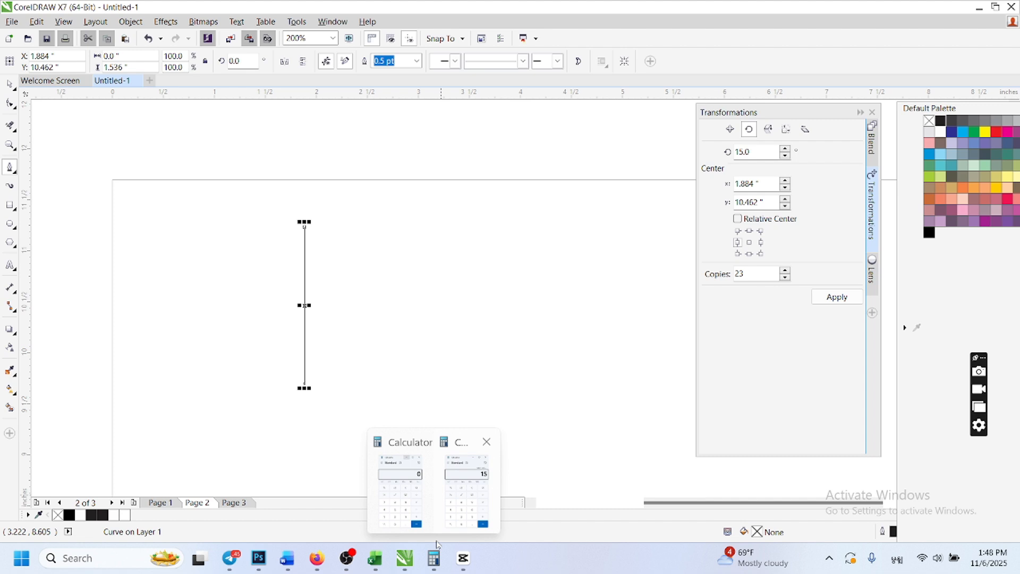
click(467, 489)
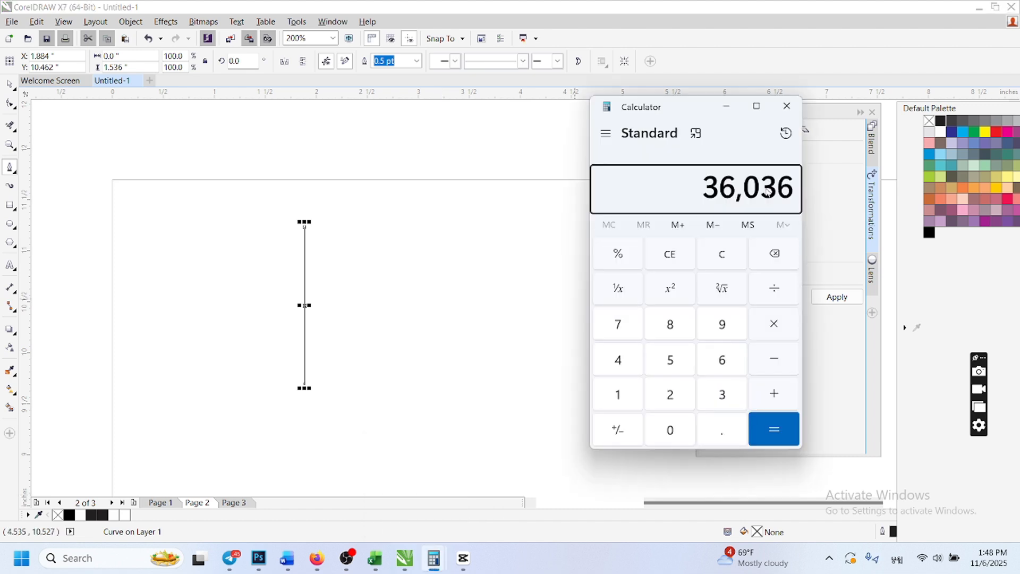
text(360)
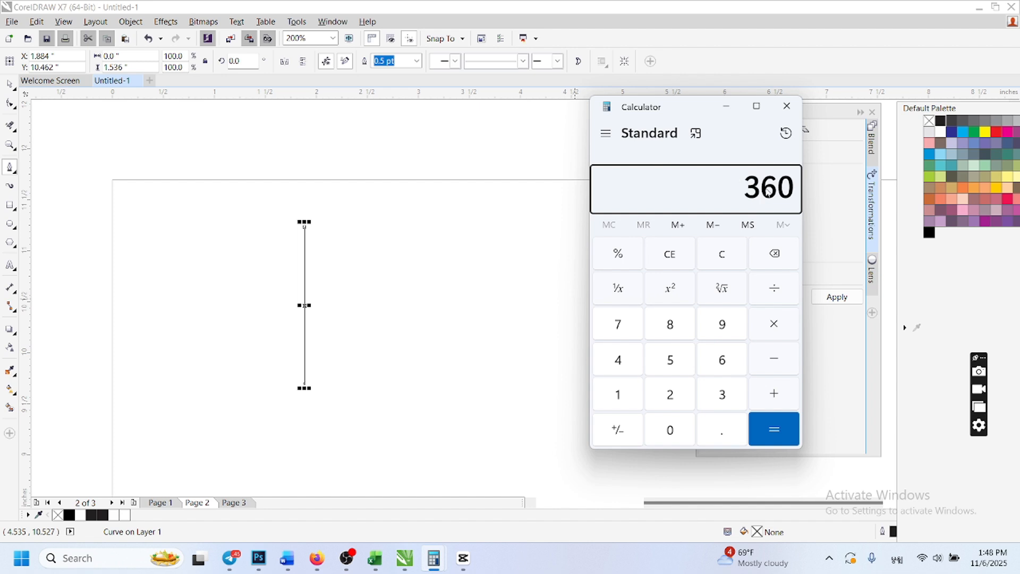
key(slash)
text(24)
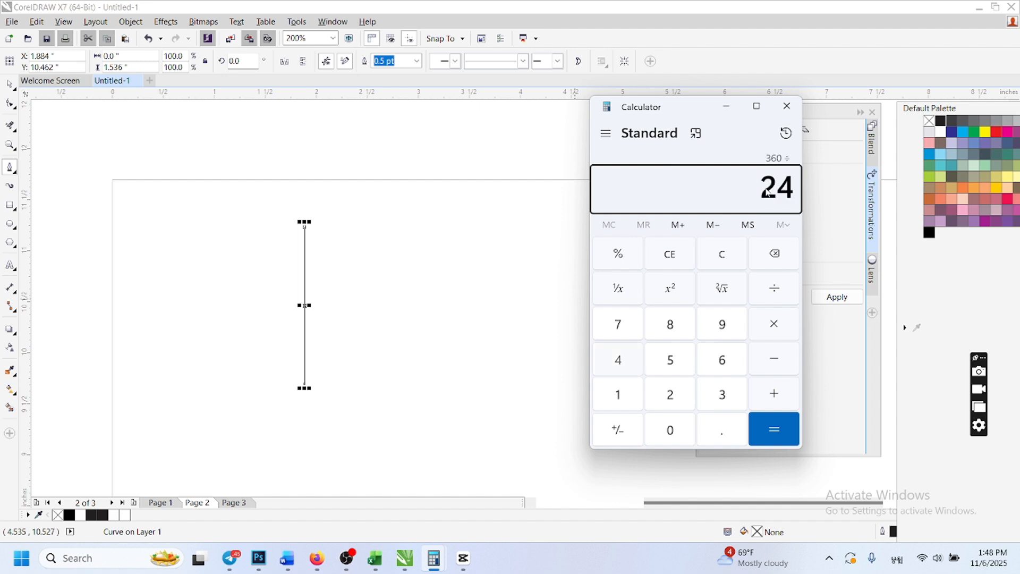
key(Return)
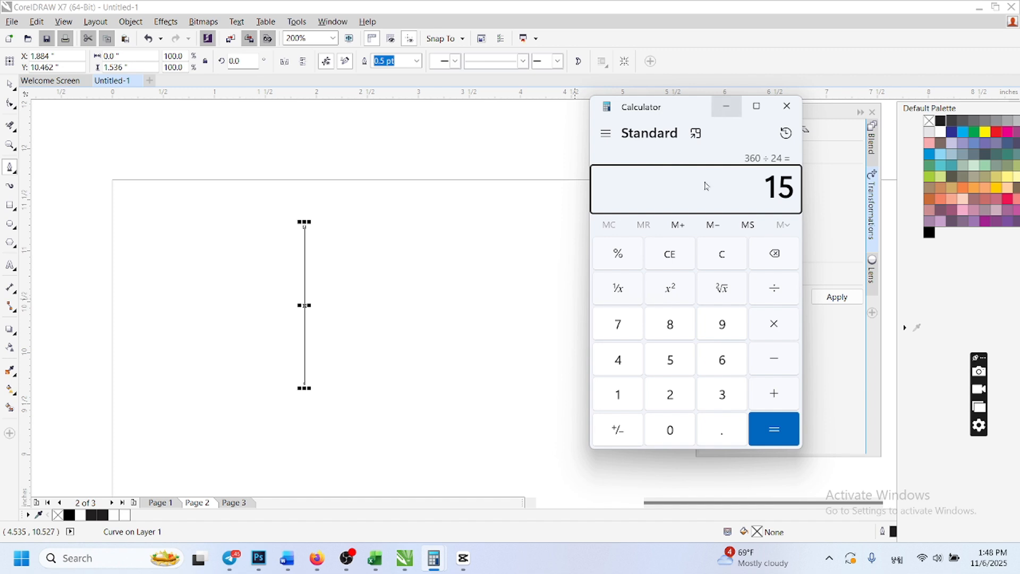
click(726, 106)
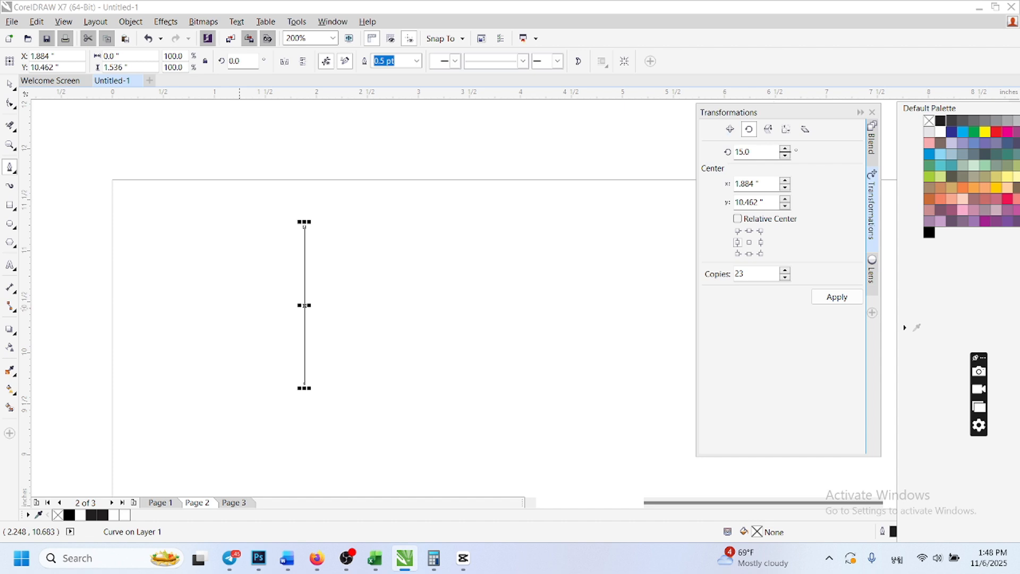
Step: Make 1 copy of the vertical line rotated 15° about the line's bottom end
click(130, 22)
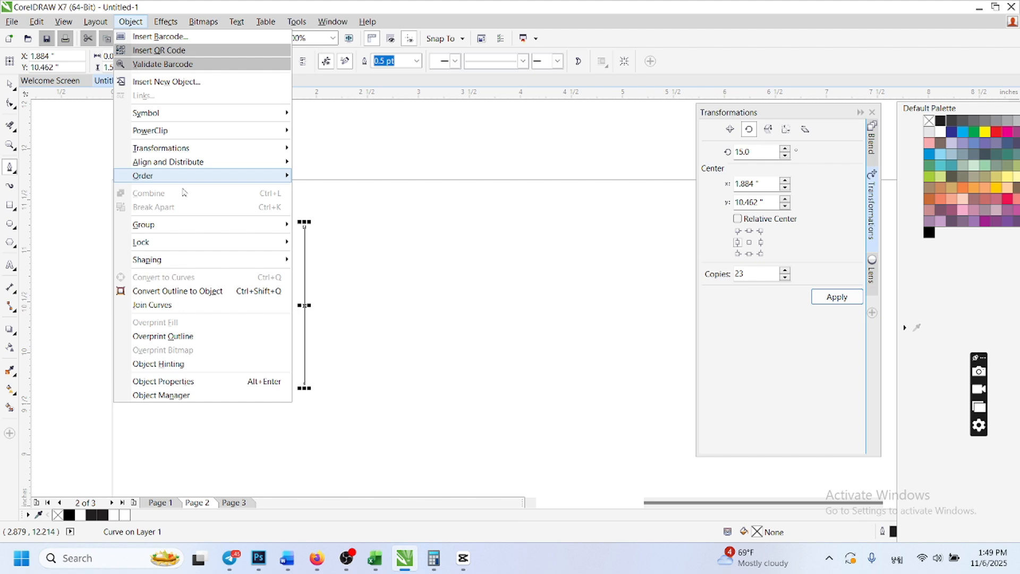
mouse_move(159, 148)
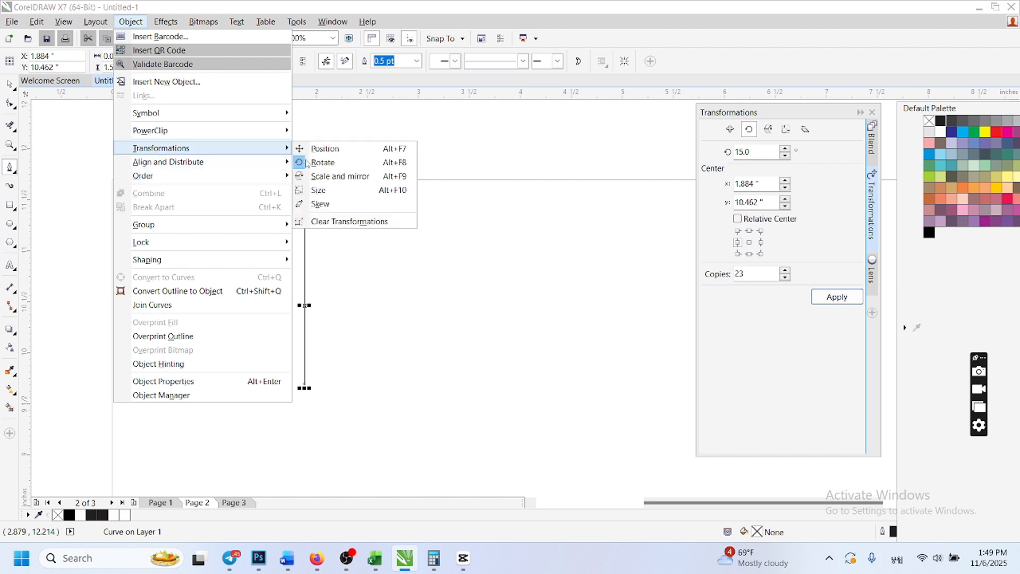
click(338, 162)
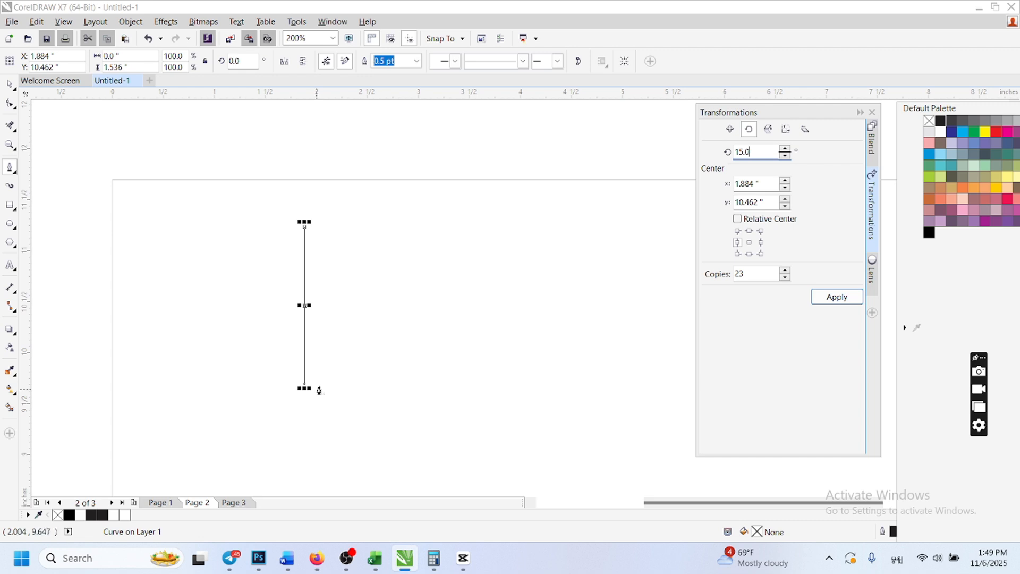
click(750, 255)
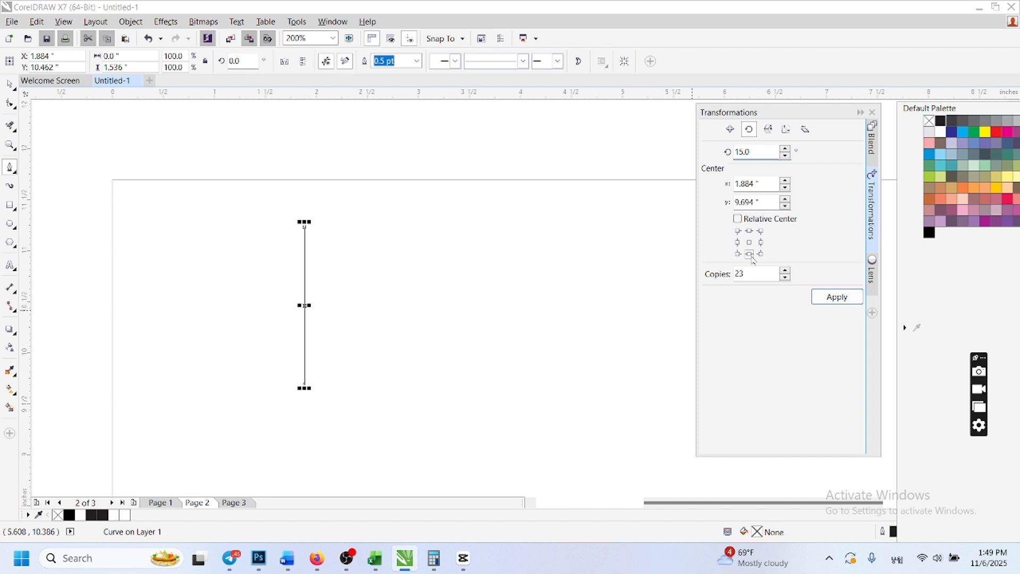
click(785, 274)
text(1)
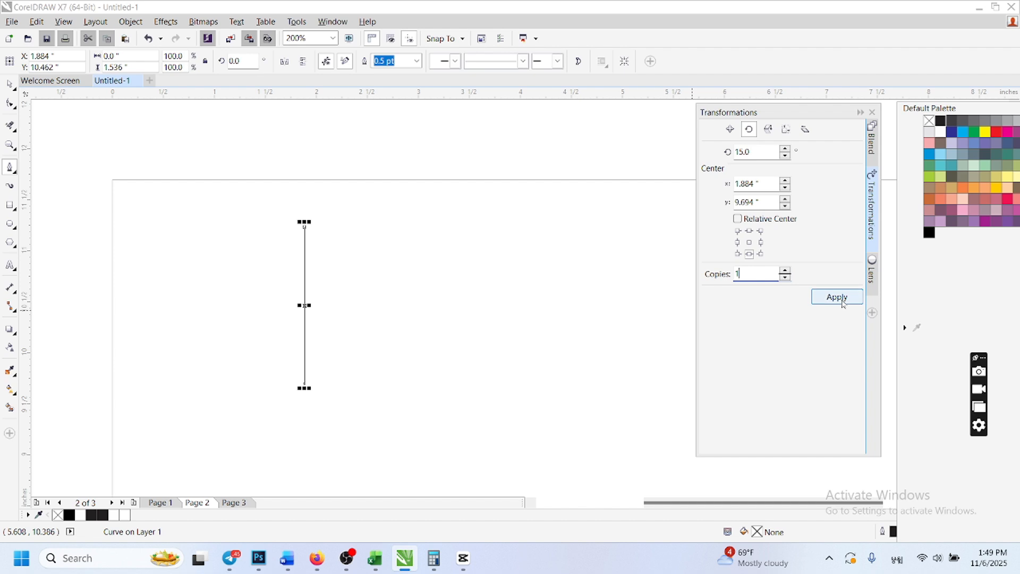
click(843, 302)
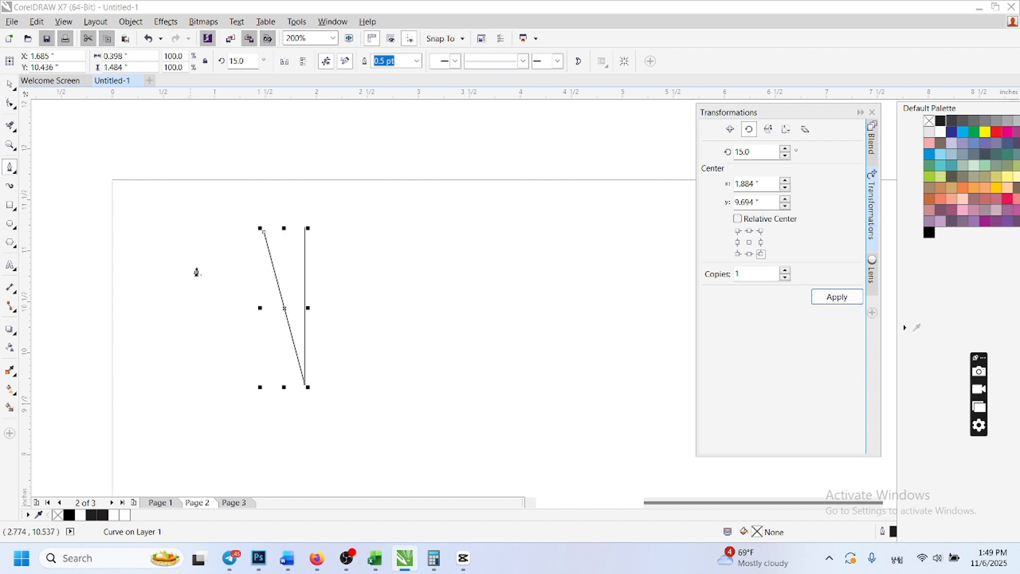
Step: Draw an outward-bulging curve from the slanted line's top end to the vertical line's top end with the Pen tool
scroll(317, 226, up, 1)
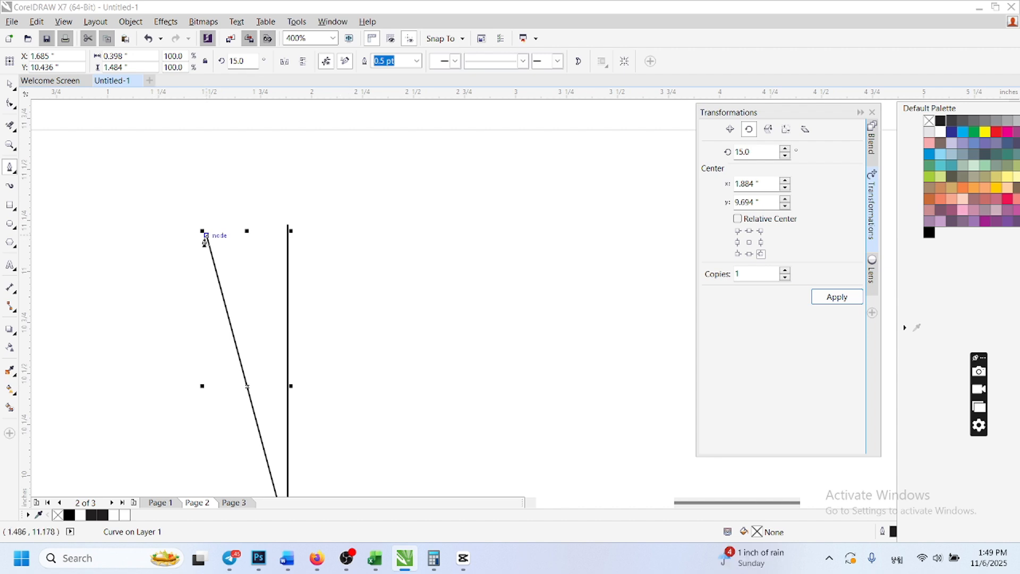
scroll(205, 240, up, 2)
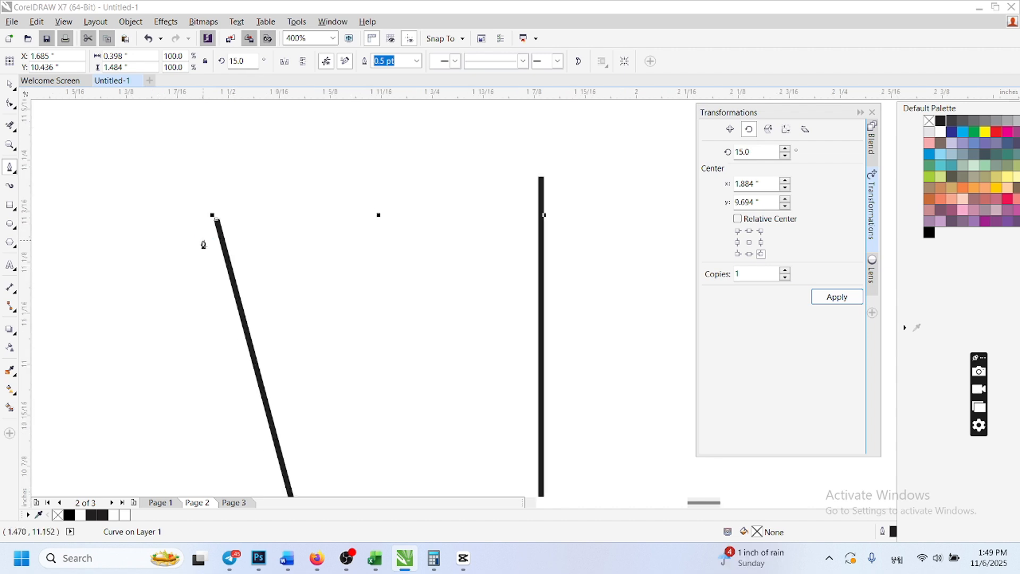
click(215, 218)
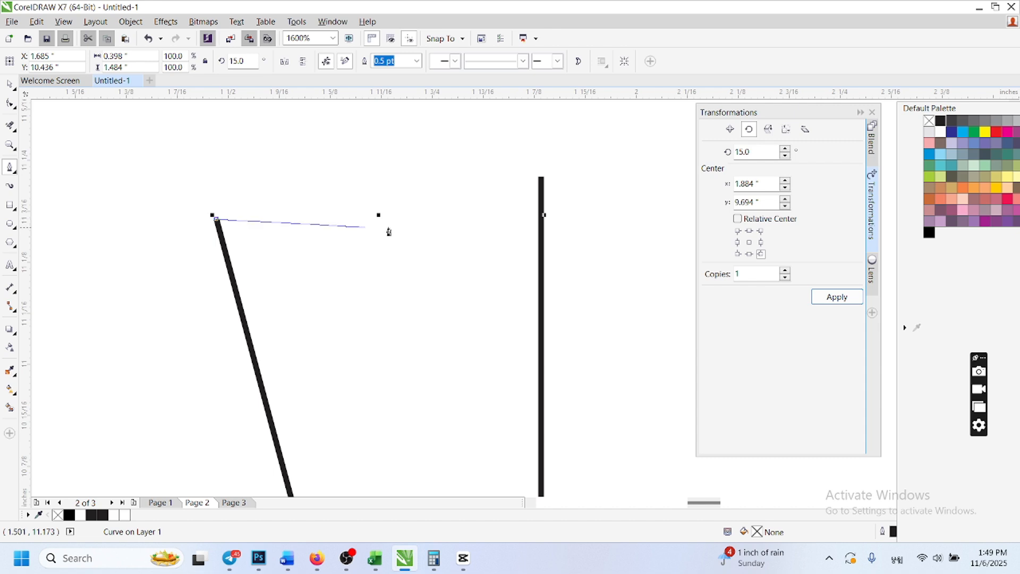
drag(540, 177, 706, 282)
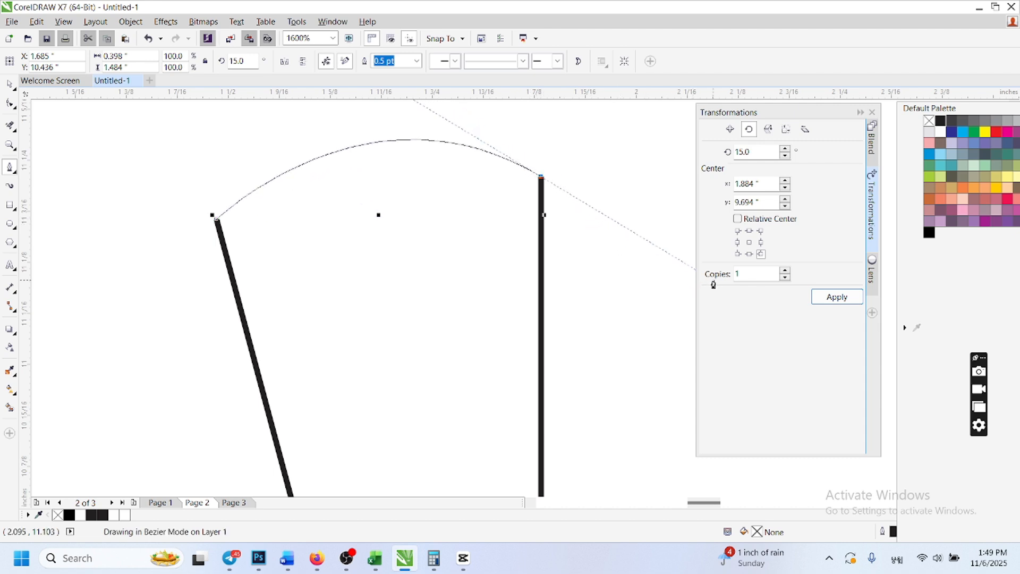
key(space)
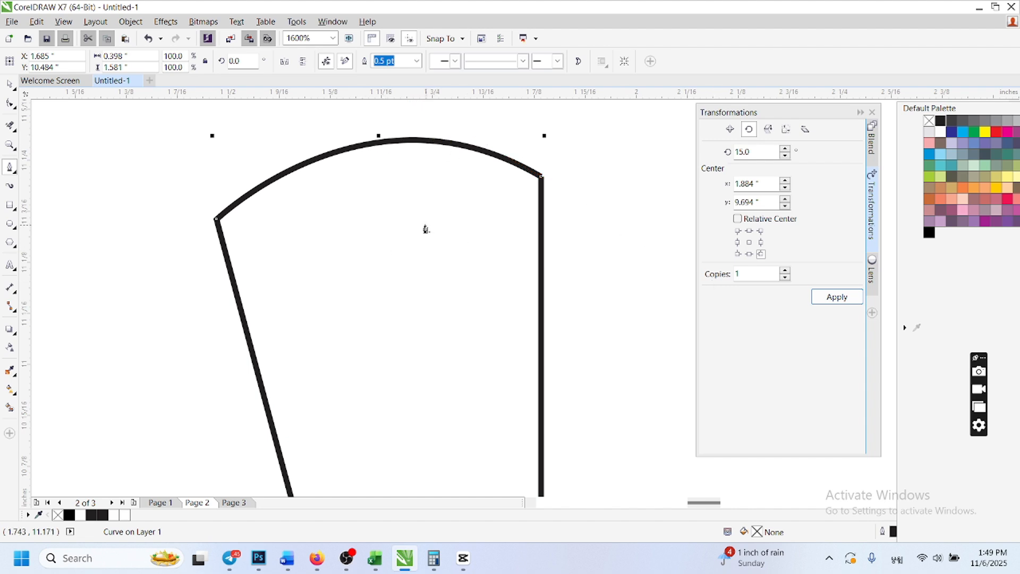
Step: Smart-fill the closed wedge between the two lines and the curve with white and no outline
scroll(426, 229, down, 1)
drag(421, 266, 310, 199)
scroll(345, 191, down, 1)
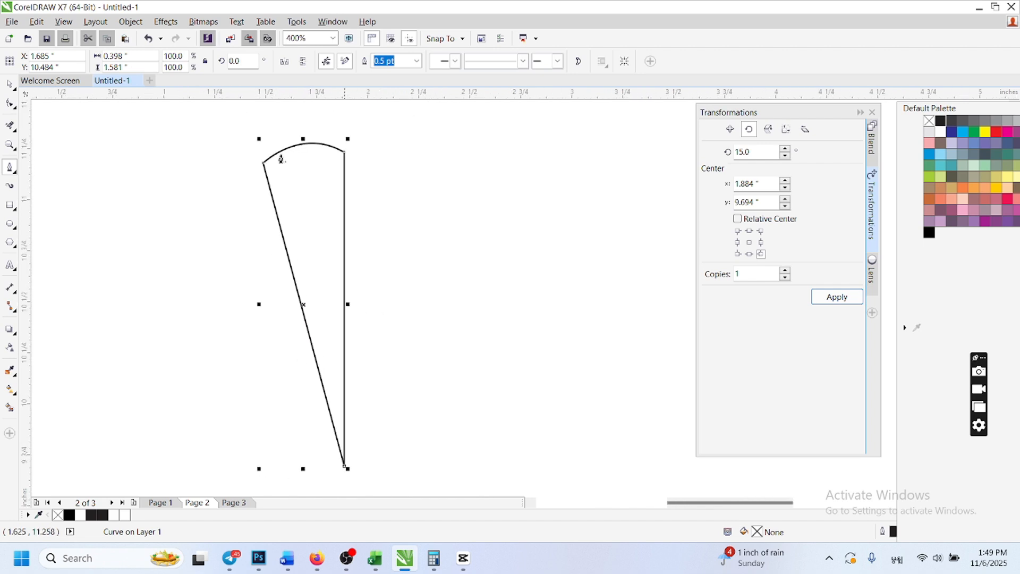
click(10, 407)
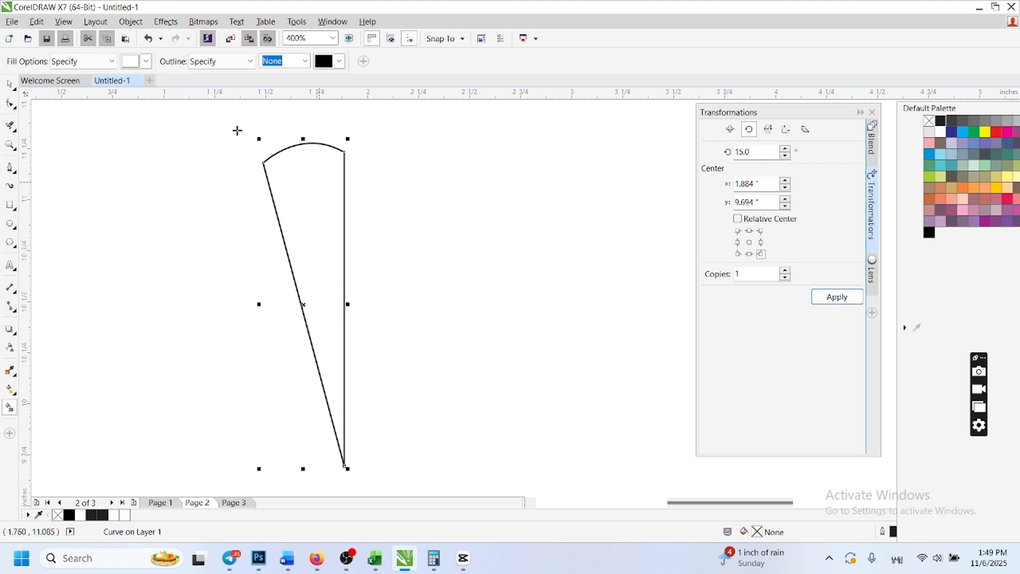
click(317, 181)
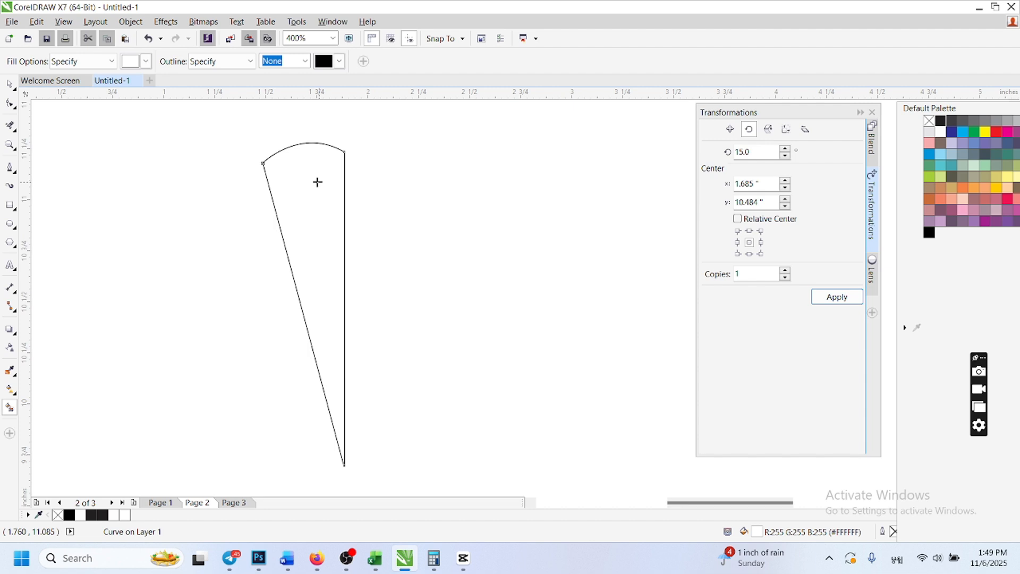
Step: Select all the pieces of the wedge and group them
key(space)
drag(227, 121, 435, 477)
scroll(355, 334, down, 2)
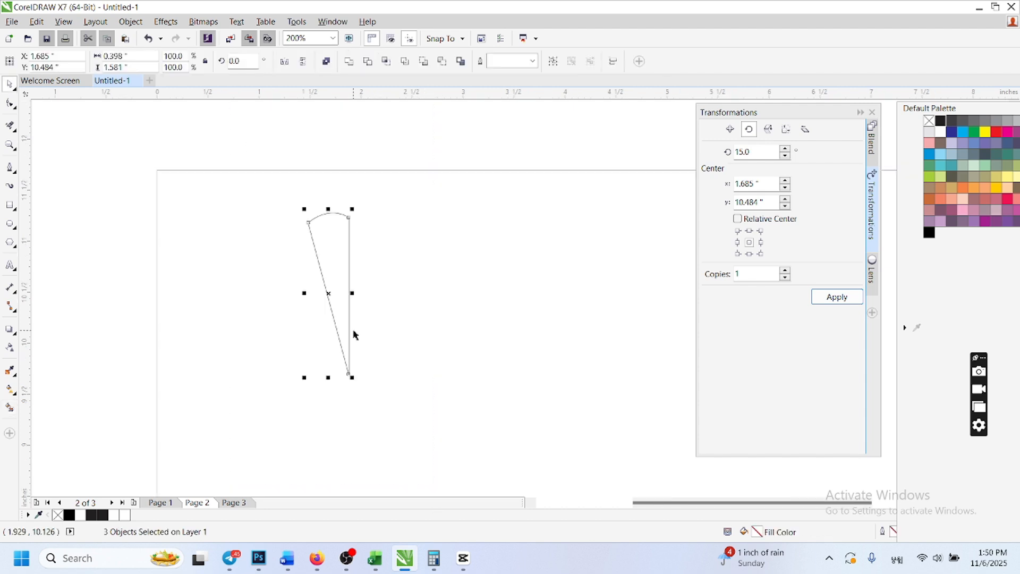
key(ctrl+g)
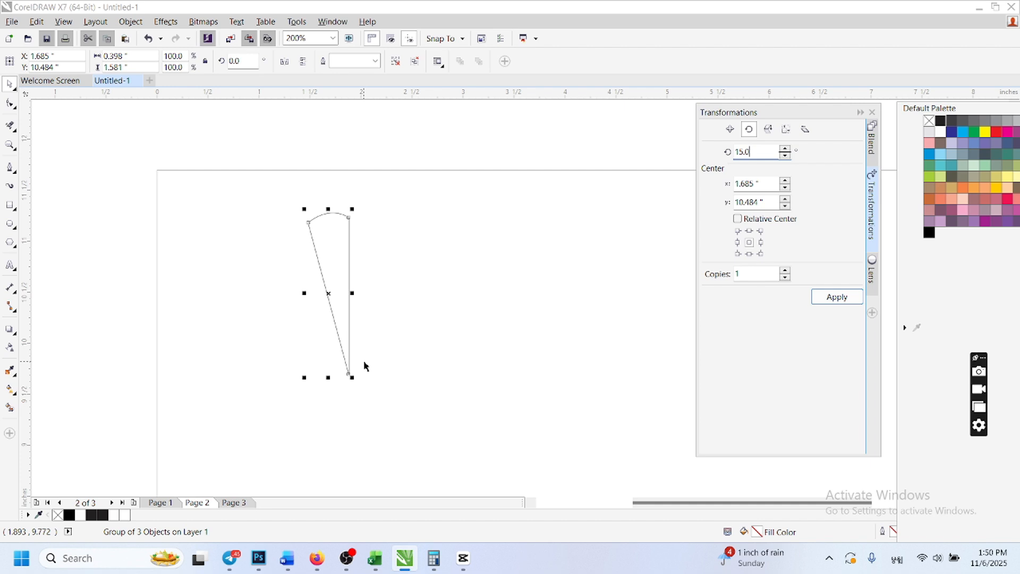
Step: Create 23 copies of the wedge group rotated in 15° increments about its bottom-right corner to form a full wheel
click(762, 254)
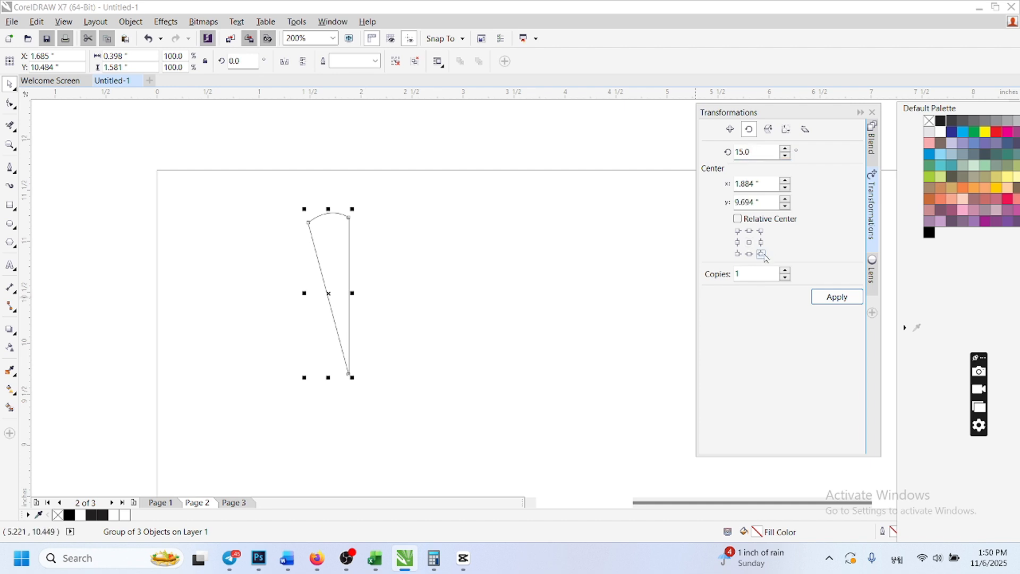
click(731, 275)
text(23)
key(Return)
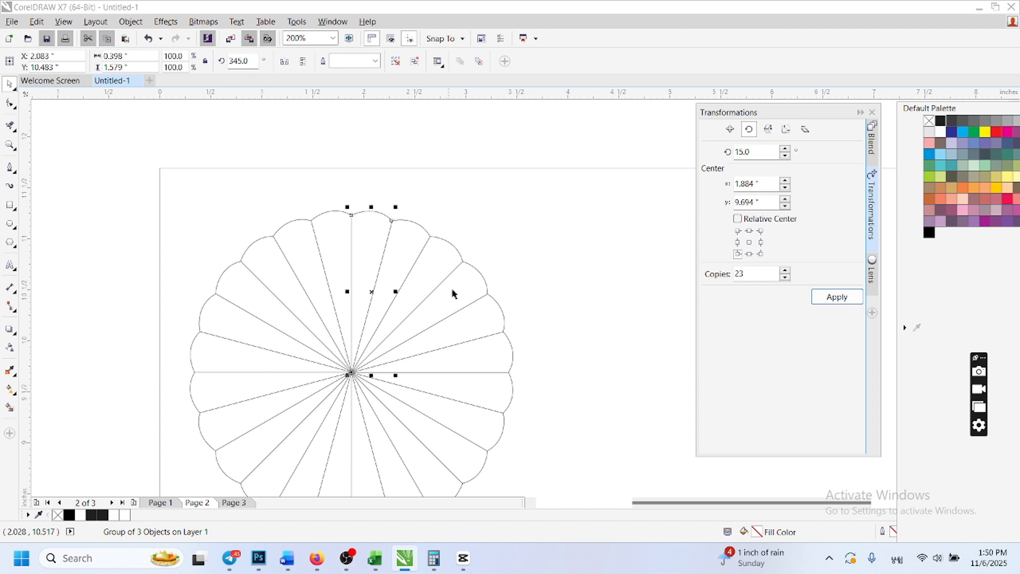
Step: Group all the rotated wedges and move the wheel slightly right and down on the page
drag(407, 318, 366, 215)
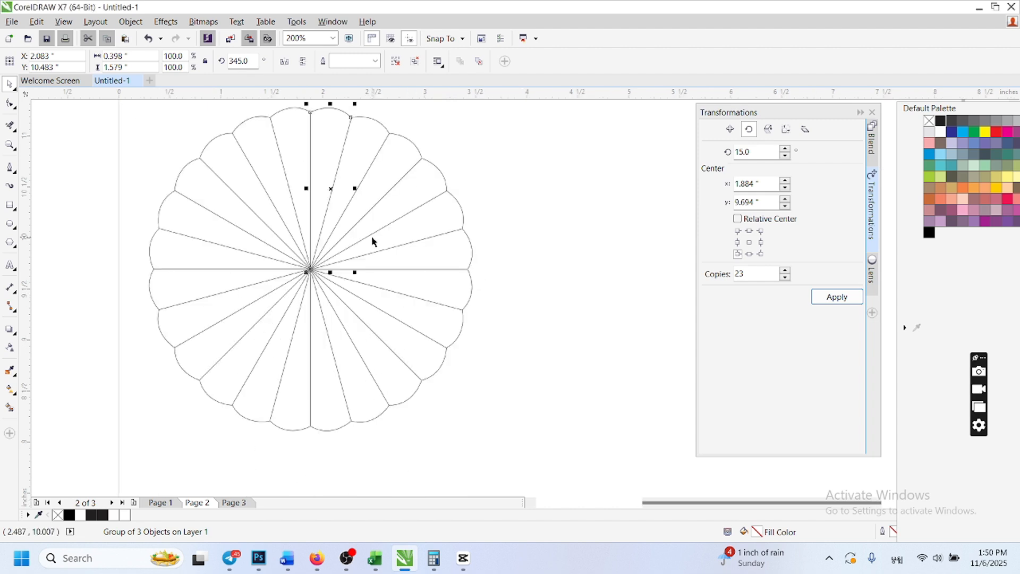
scroll(371, 241, down, 2)
key(ctrl+a)
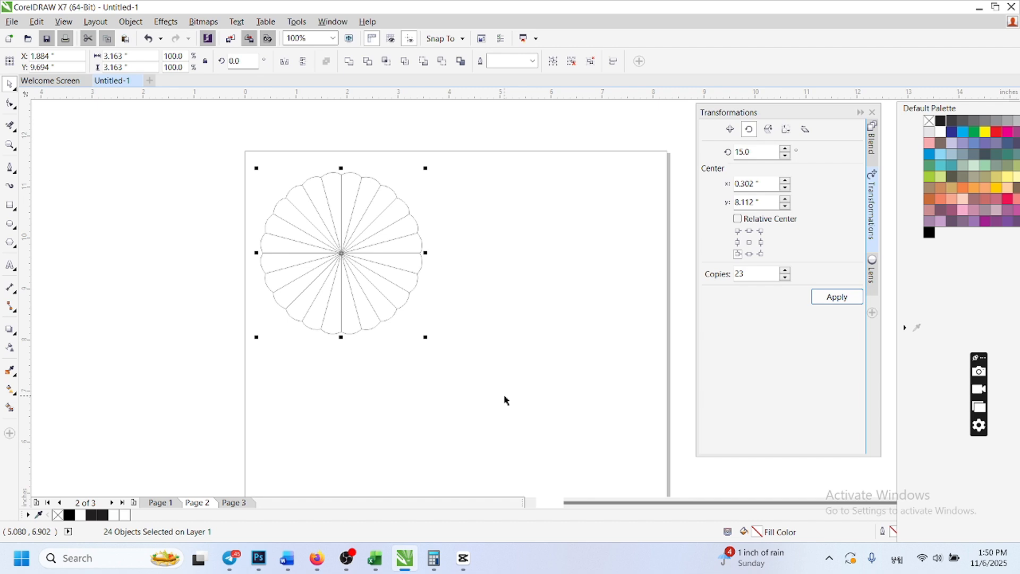
key(ctrl+g)
drag(355, 232, 383, 243)
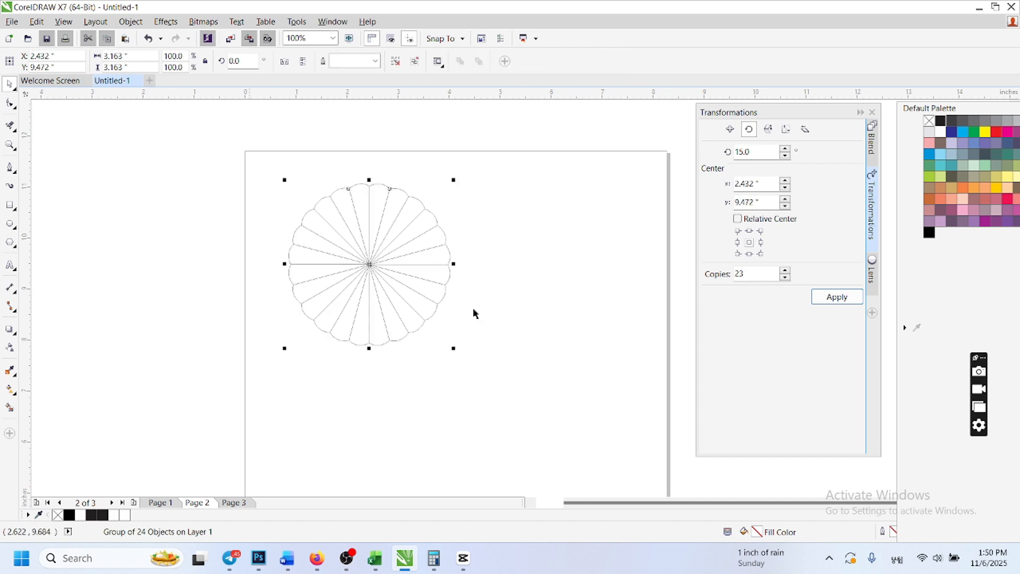
Step: Draw a circle about 3.48 in across around the scalloped wheel and fill it with black
click(10, 224)
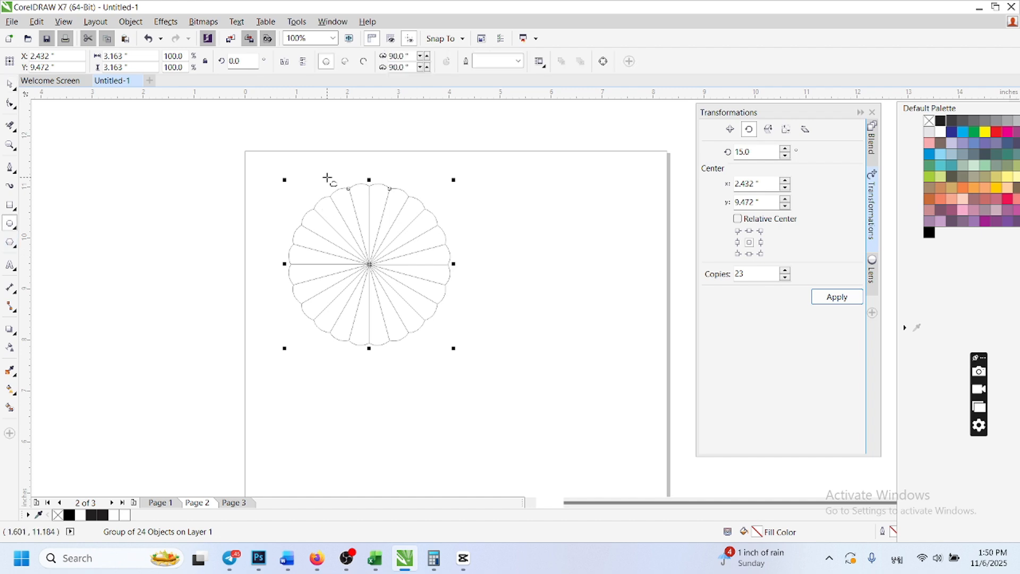
mouse_move(290, 163)
mouse_down()
mouse_move(466, 362)
mouse_move(472, 344)
mouse_up()
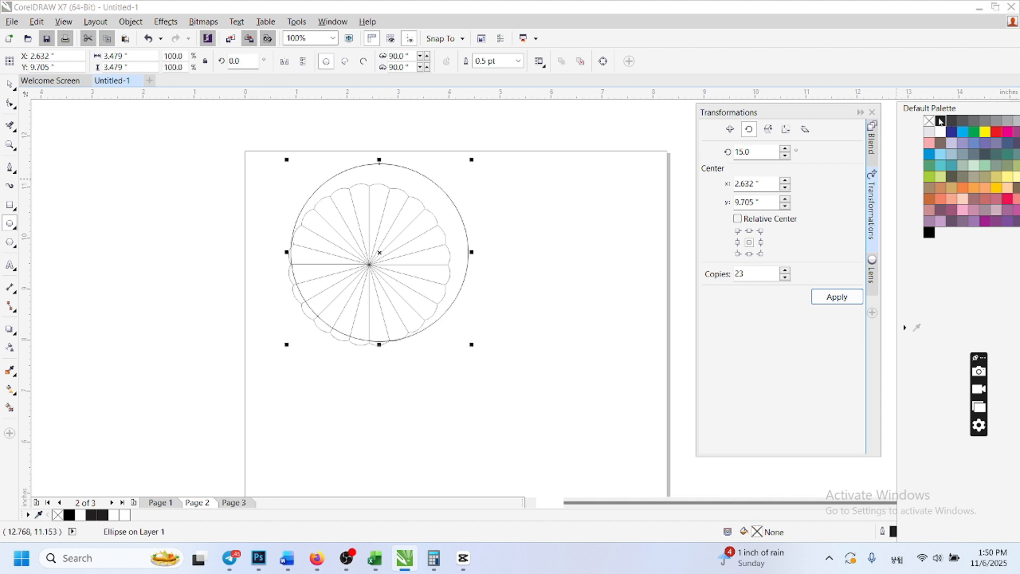
click(940, 121)
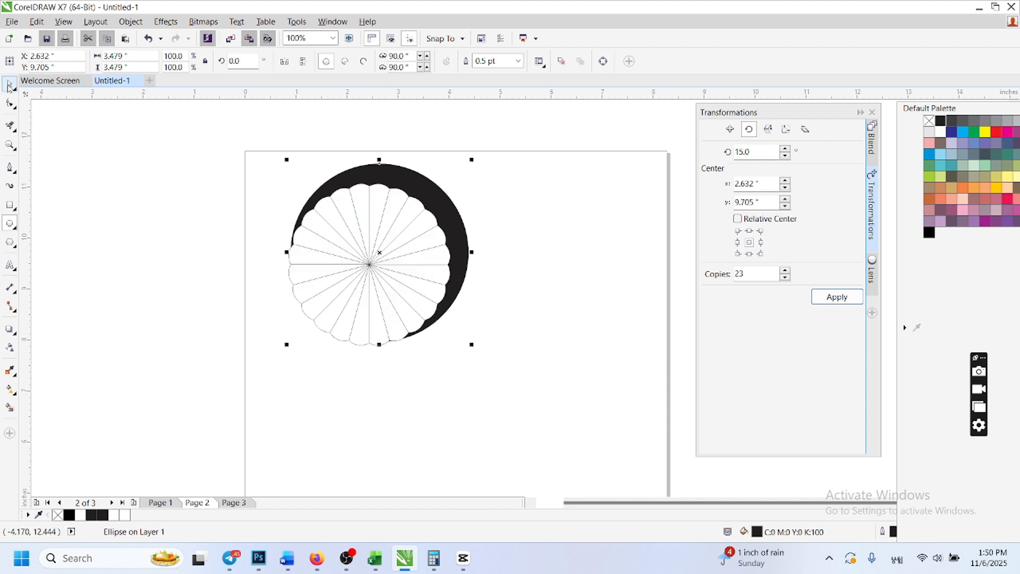
Step: Select the wheel and the black circle together and align their centres horizontally and vertically
click(9, 85)
drag(211, 125, 540, 413)
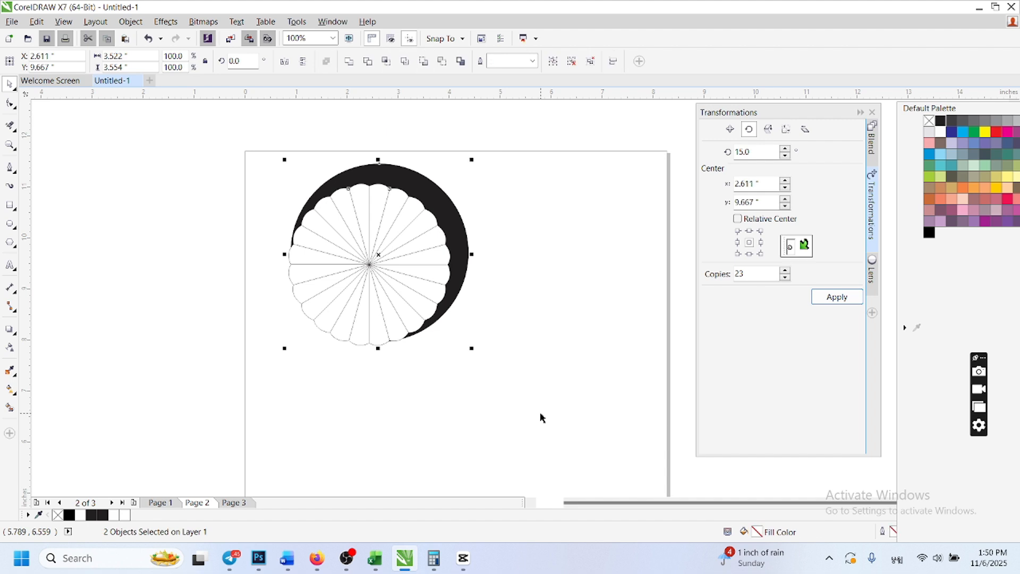
click(480, 383)
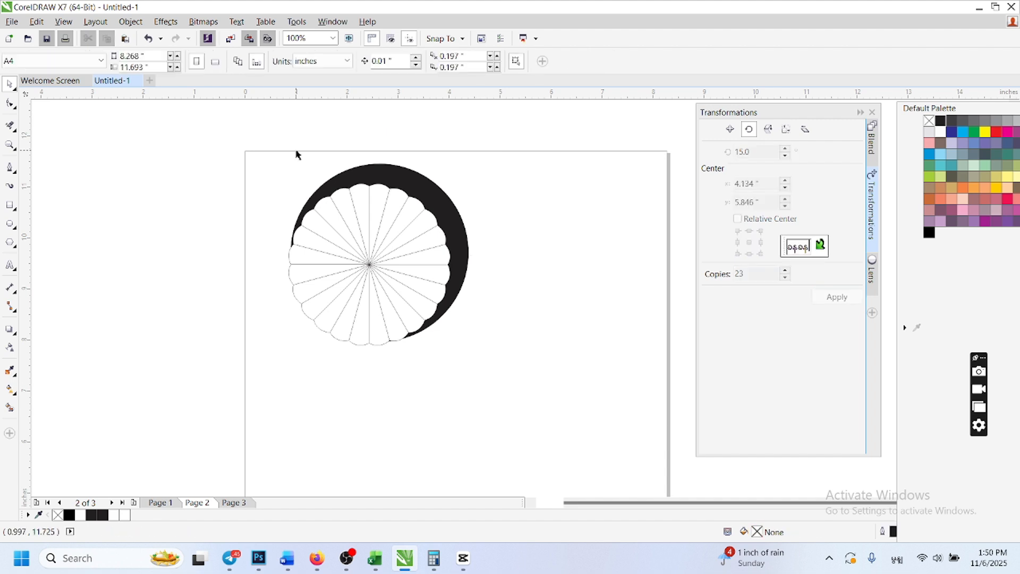
drag(218, 113, 524, 399)
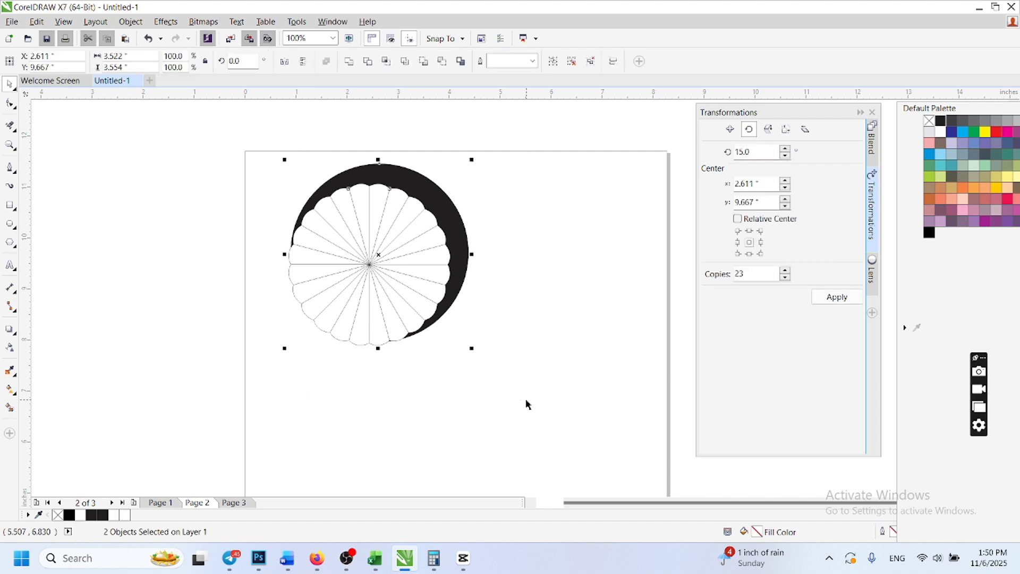
key(c)
key(e)
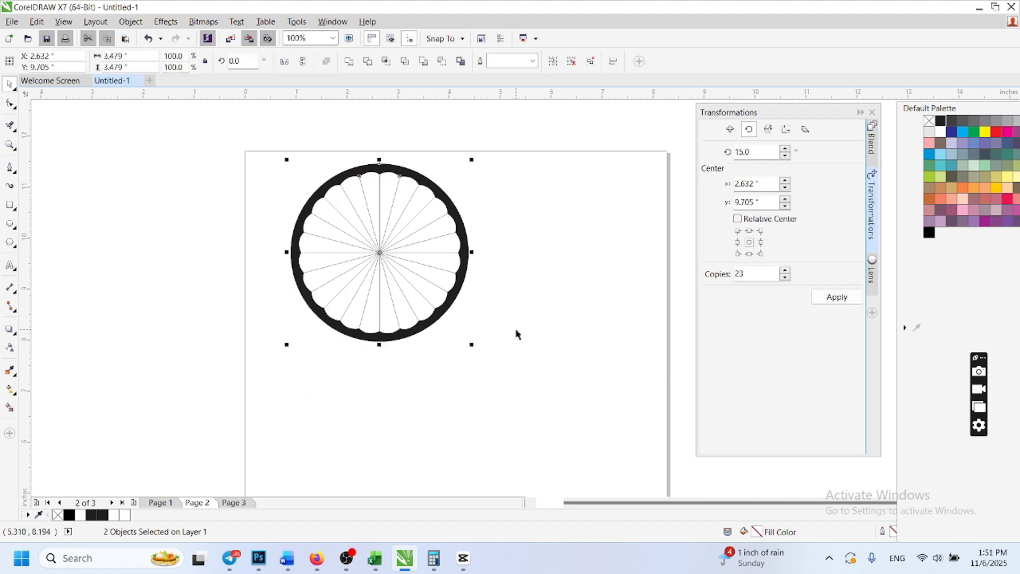
scroll(377, 218, up, 2)
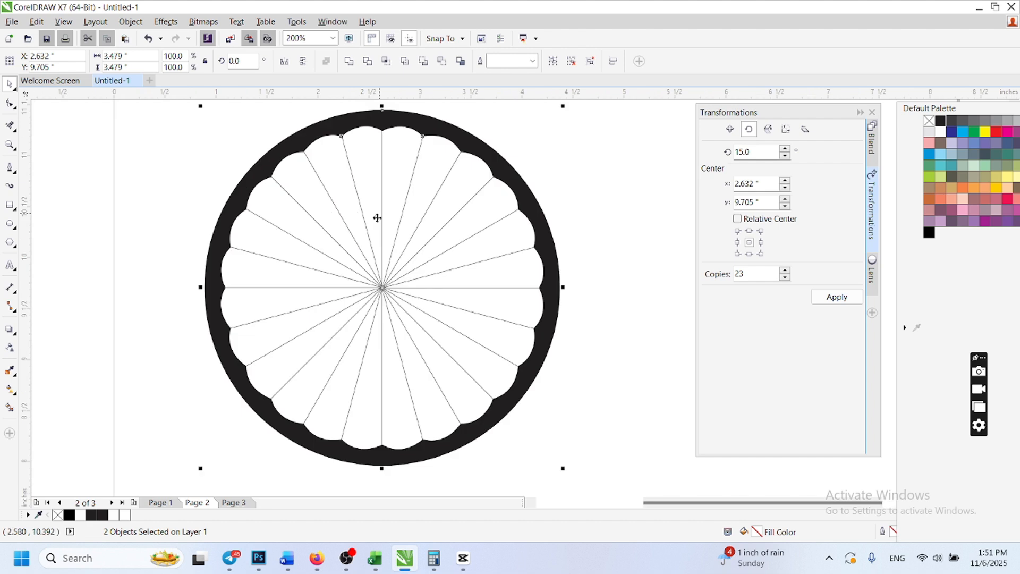
click(403, 271)
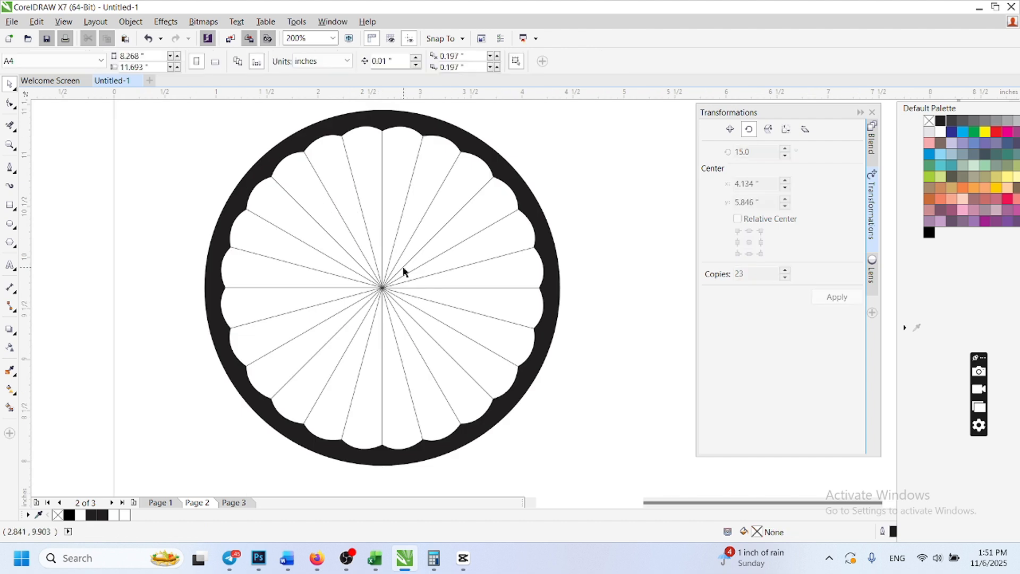
scroll(403, 268, down, 2)
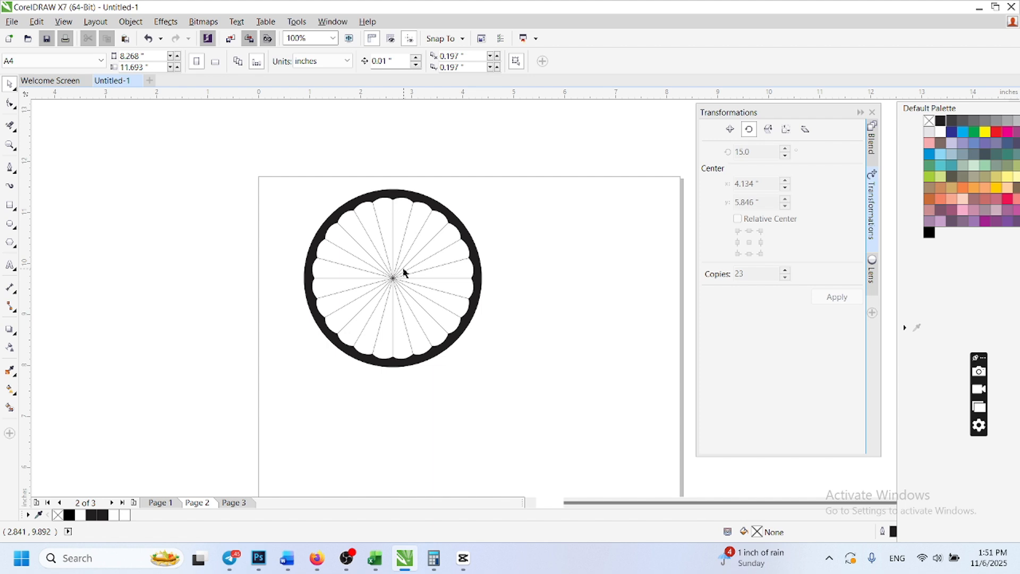
drag(403, 272, 320, 274)
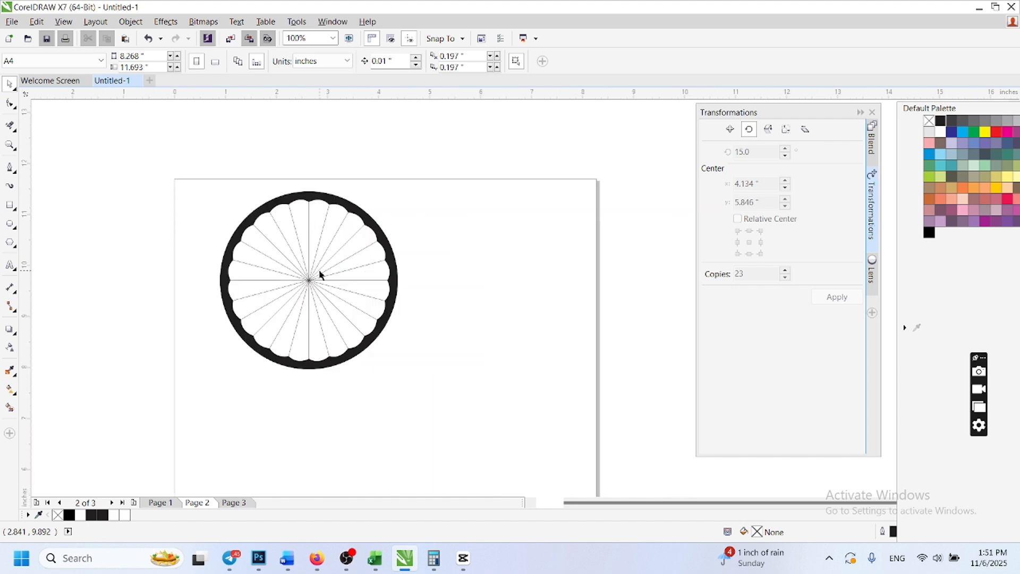